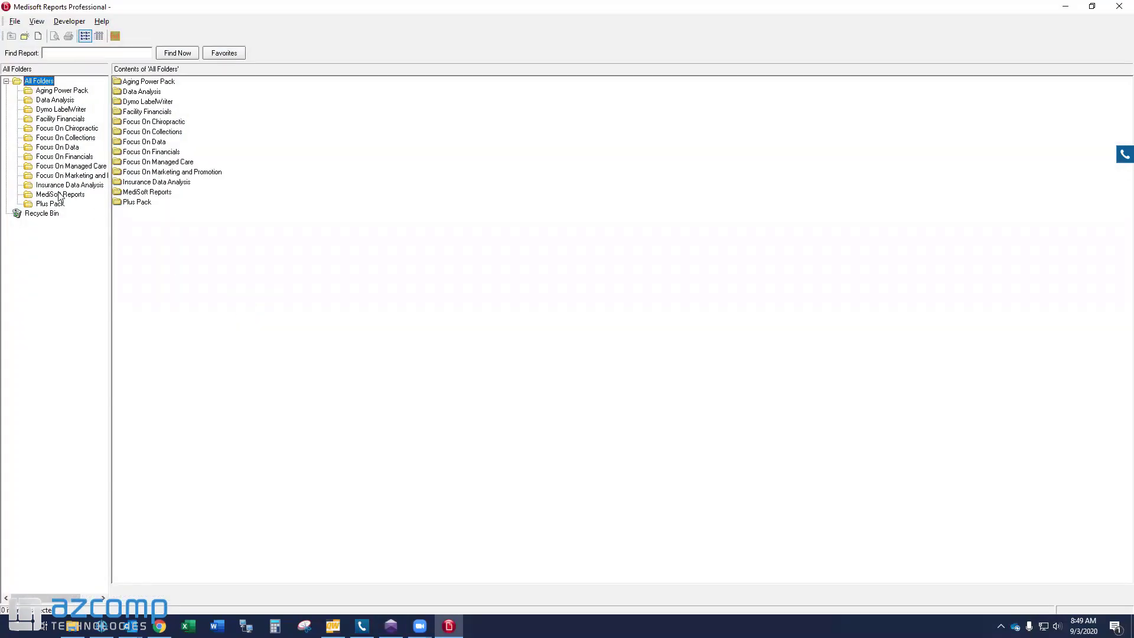
- Open the Procedure Day Sheet search filters from the MediSoft Reports folder and cancel without running it
{"action": "left_click", "coordinate": [59, 194]}
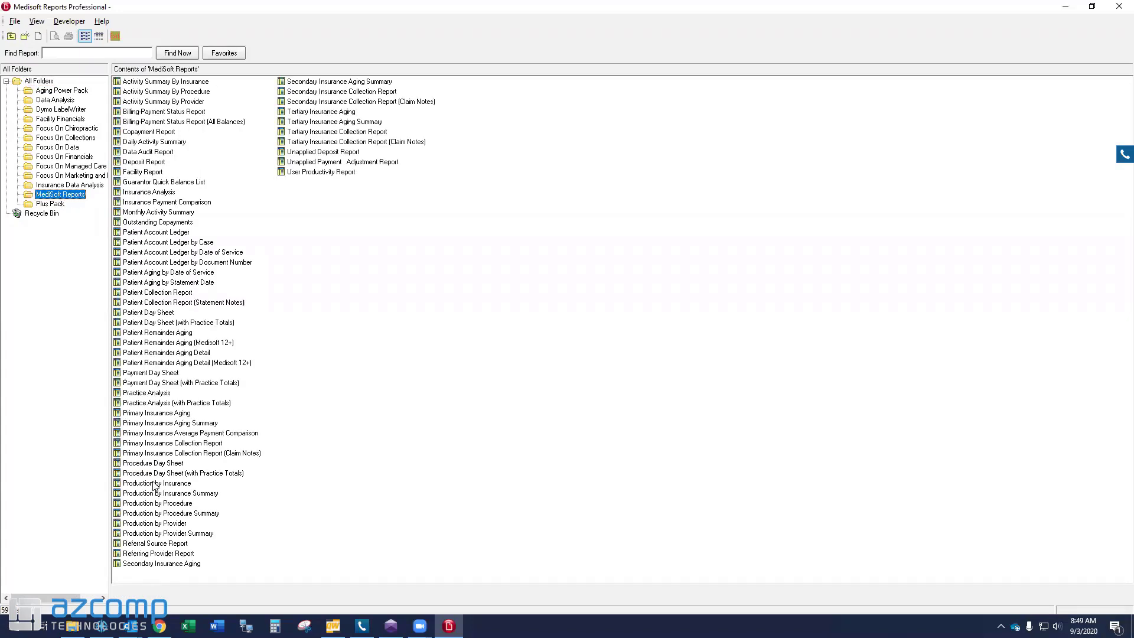
{"action": "left_click", "coordinate": [165, 463]}
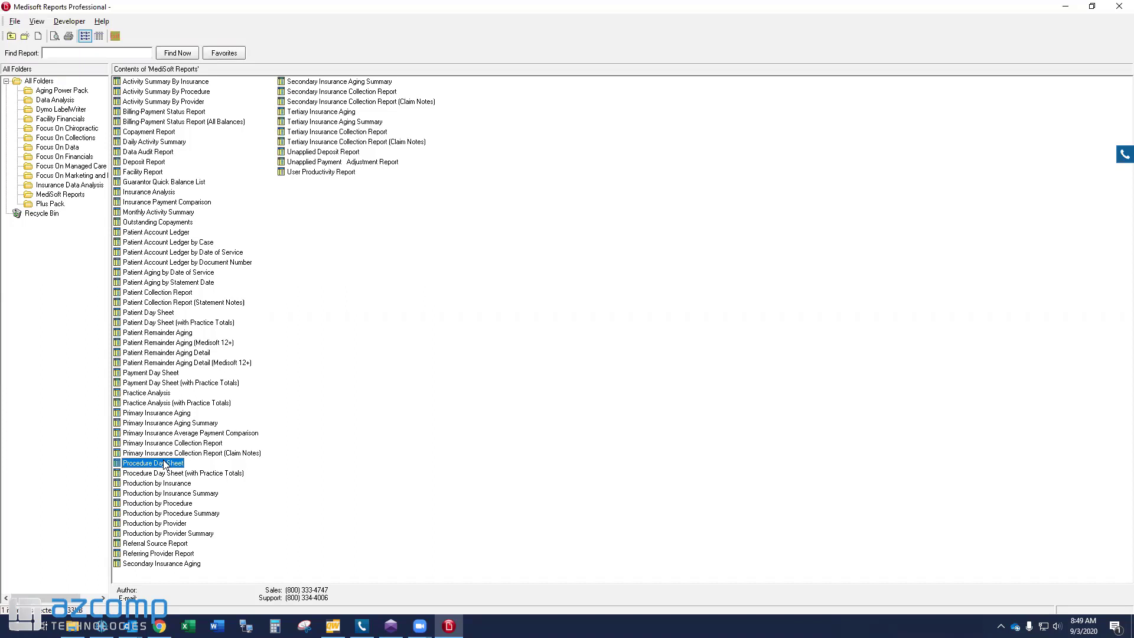
{"action": "double_click", "coordinate": [164, 463]}
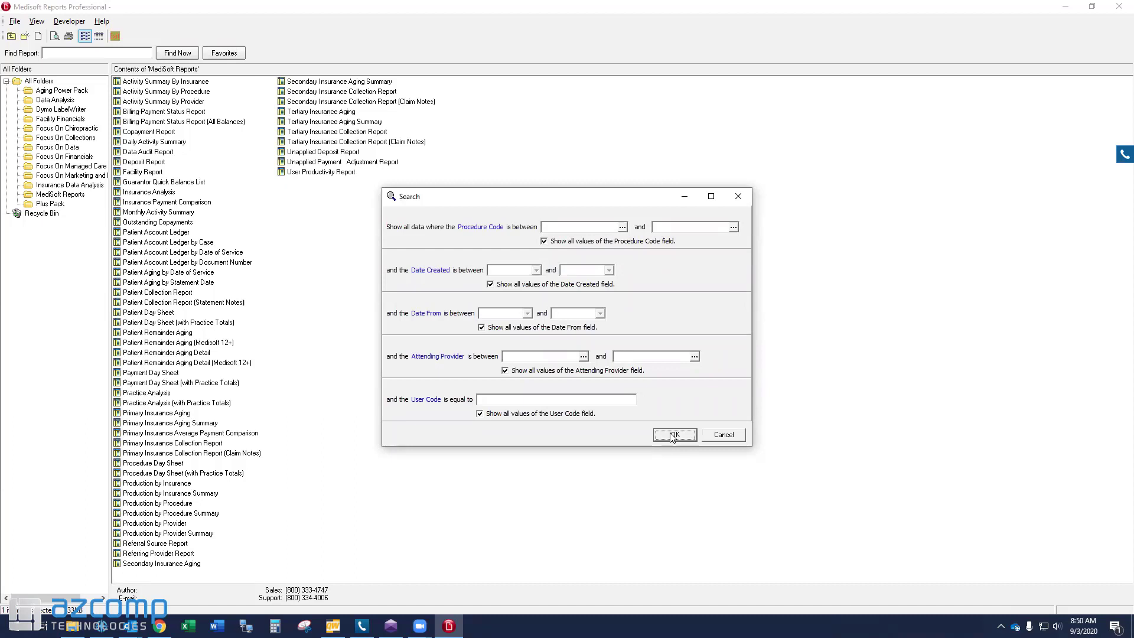
{"action": "left_click", "coordinate": [724, 434]}
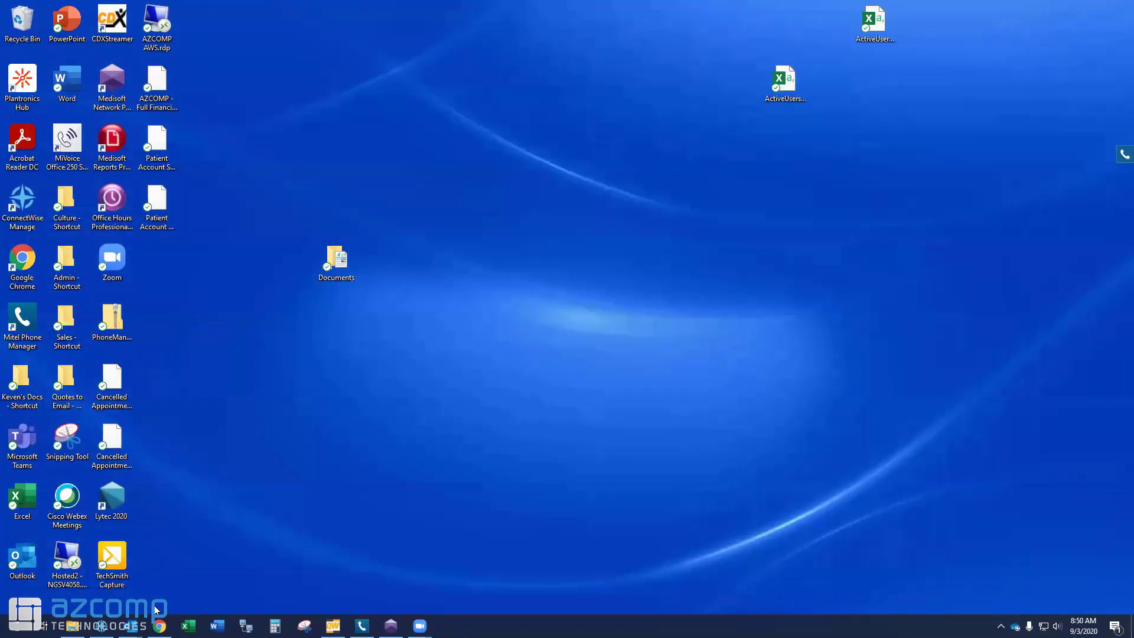
- Navigate File Explorer to C:\Medidata and select the ReportDefs folder
{"action": "left_click", "coordinate": [72, 626]}
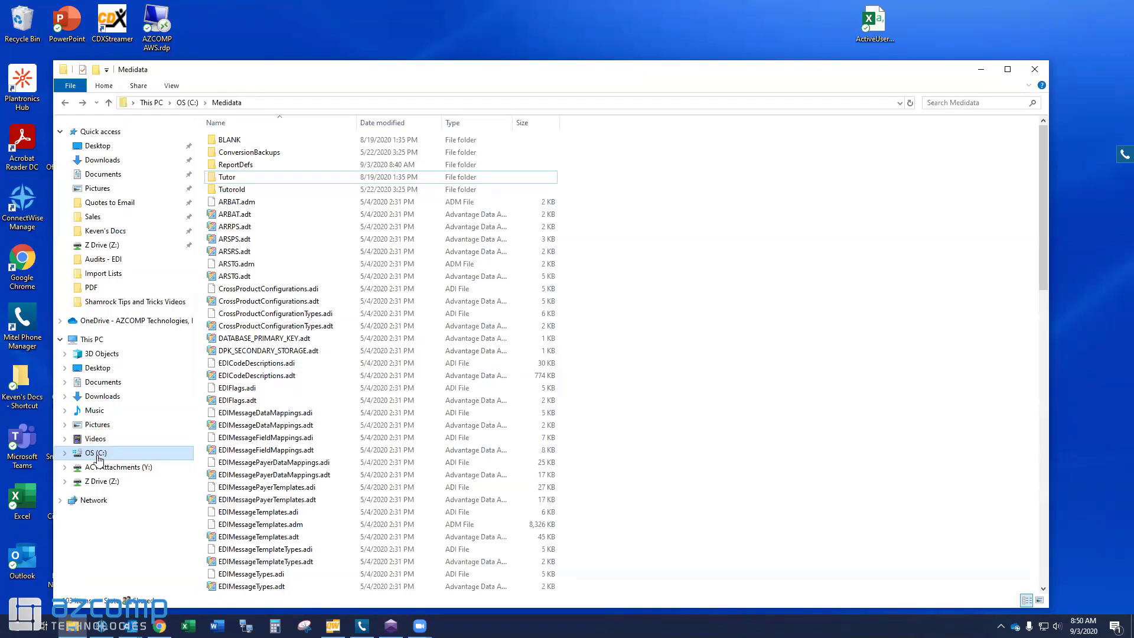
{"action": "left_click", "coordinate": [92, 454]}
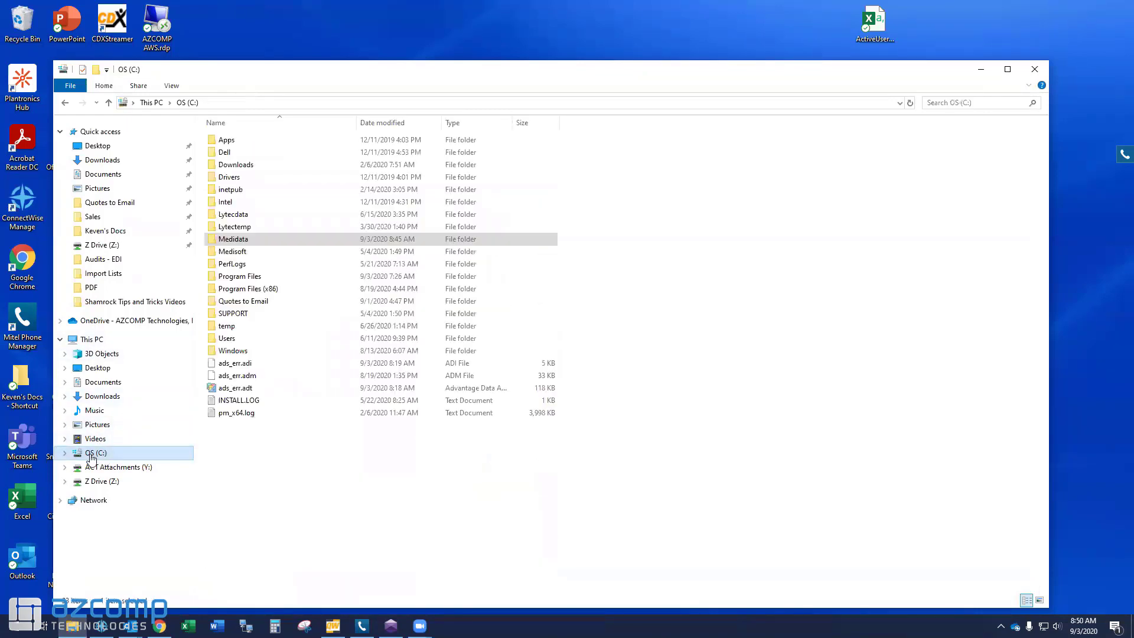
{"action": "double_click", "coordinate": [239, 239]}
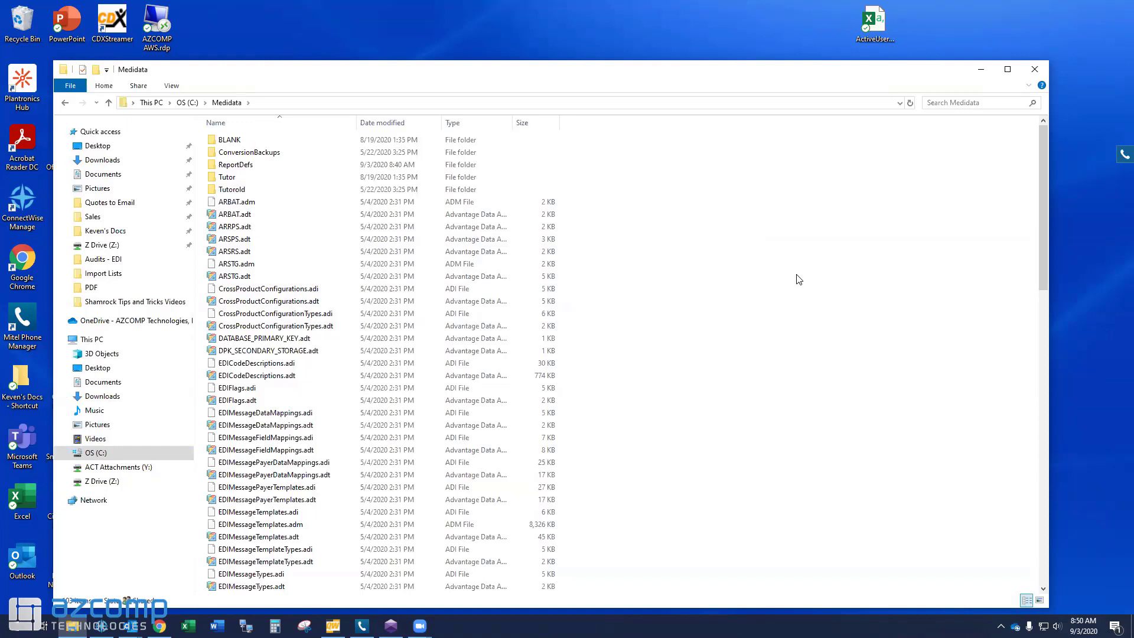
{"action": "mouse_move", "coordinate": [228, 169]}
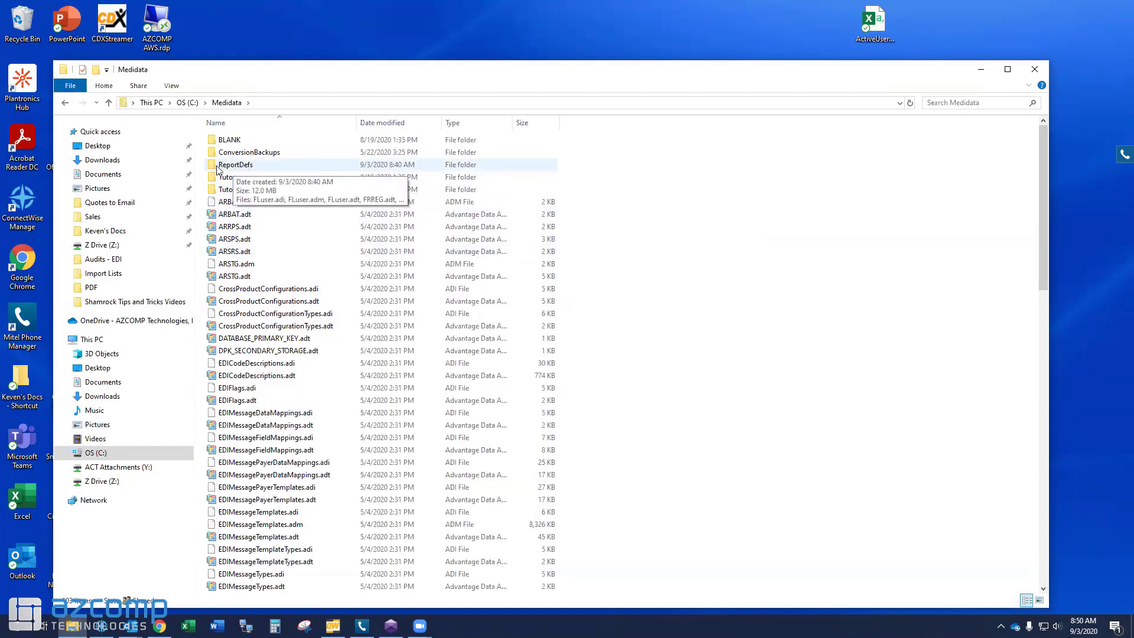
{"action": "left_click", "coordinate": [242, 168]}
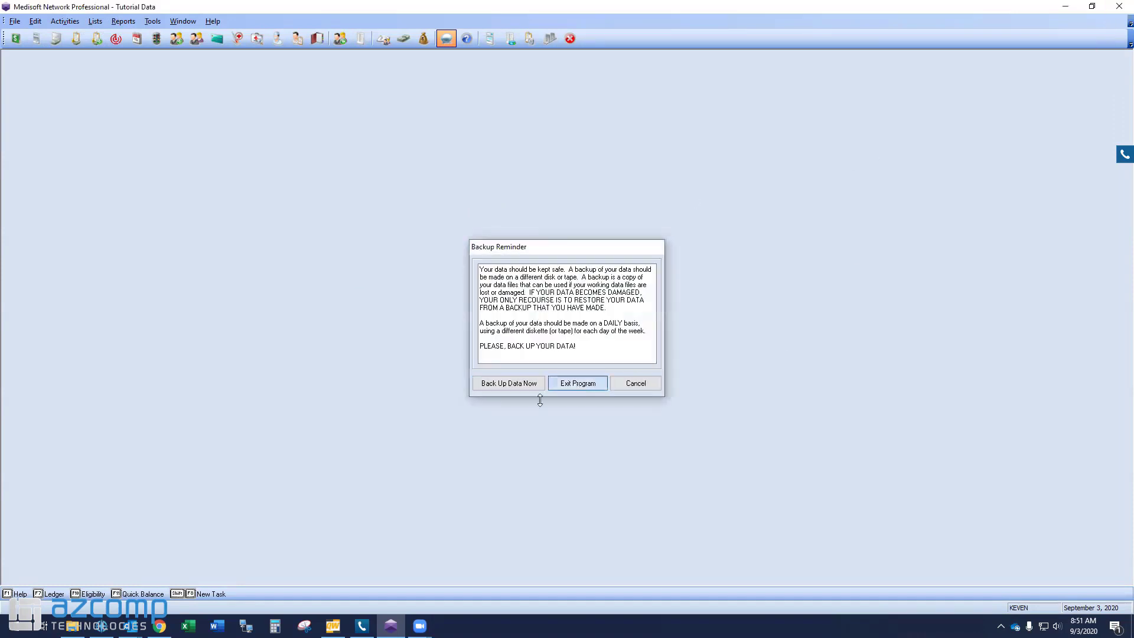
- Exit Medisoft without backing up, then copy and paste ReportDefs to create ReportDefs - Copy
{"action": "left_click", "coordinate": [581, 382]}
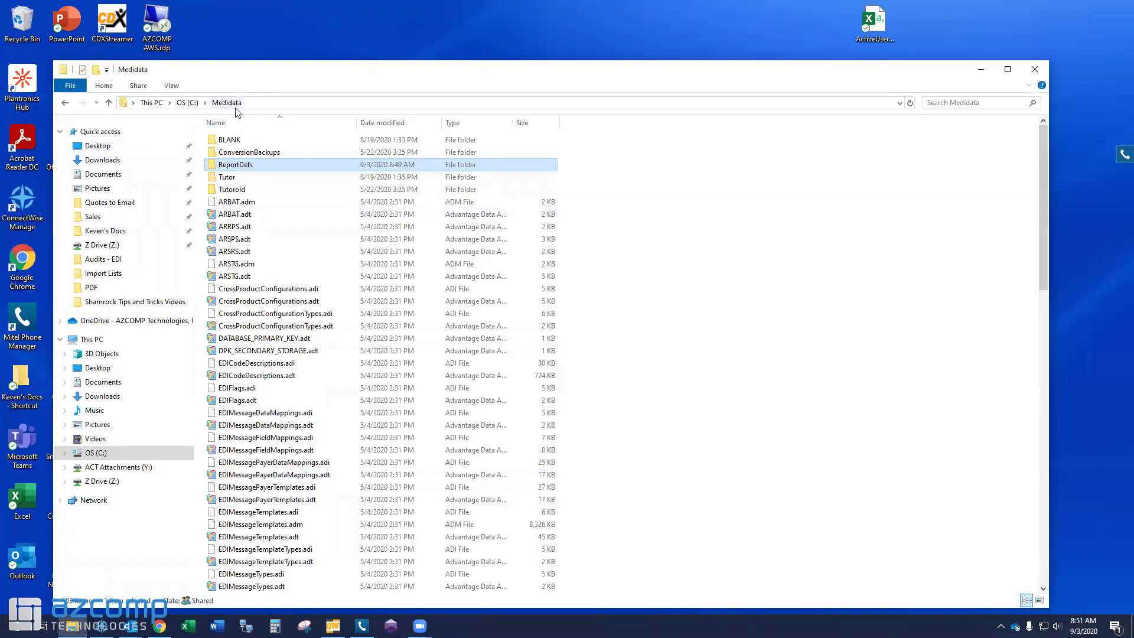
{"action": "right_click", "coordinate": [239, 168]}
{"action": "left_click", "coordinate": [286, 341]}
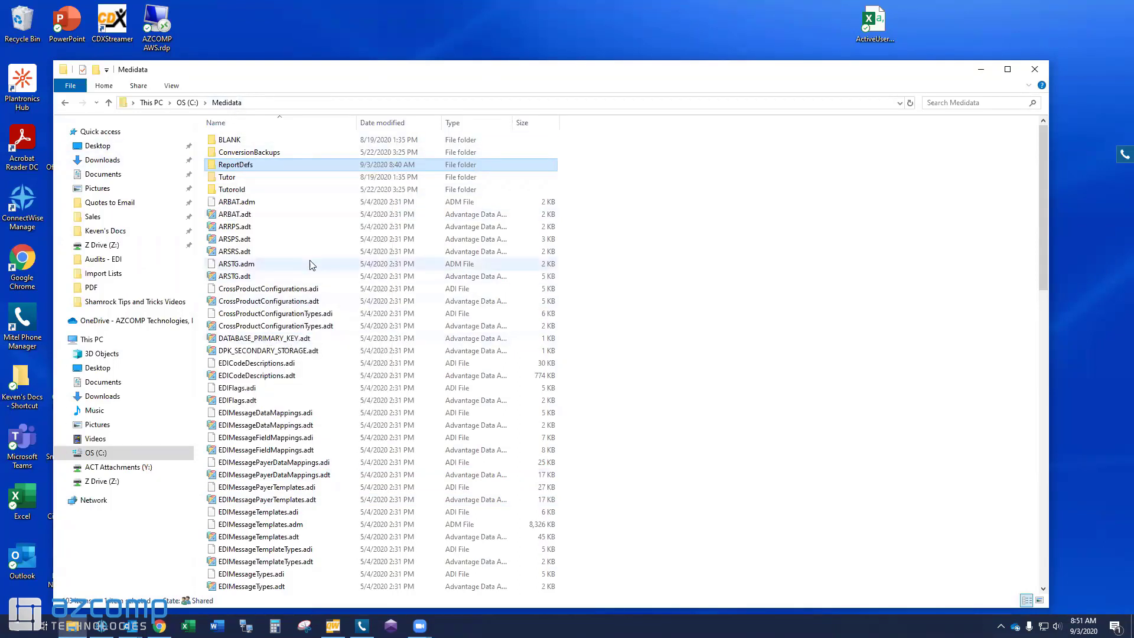
{"action": "right_click", "coordinate": [312, 265]}
{"action": "left_click", "coordinate": [339, 342]}
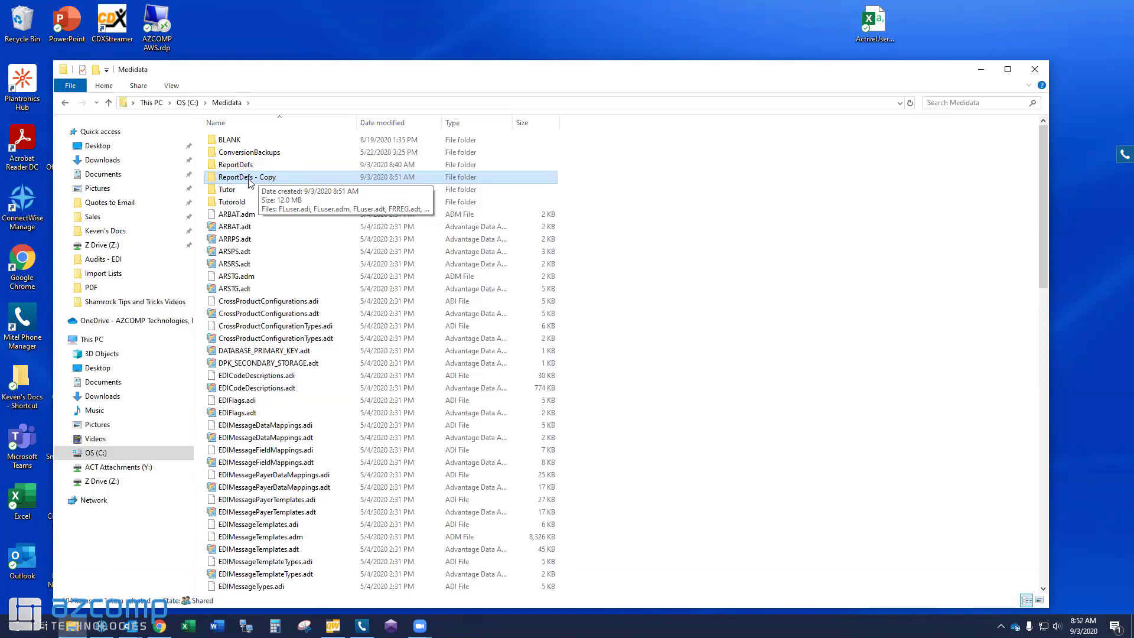
- Delete the original ReportDefs folder from Medidata
{"action": "left_click", "coordinate": [254, 166]}
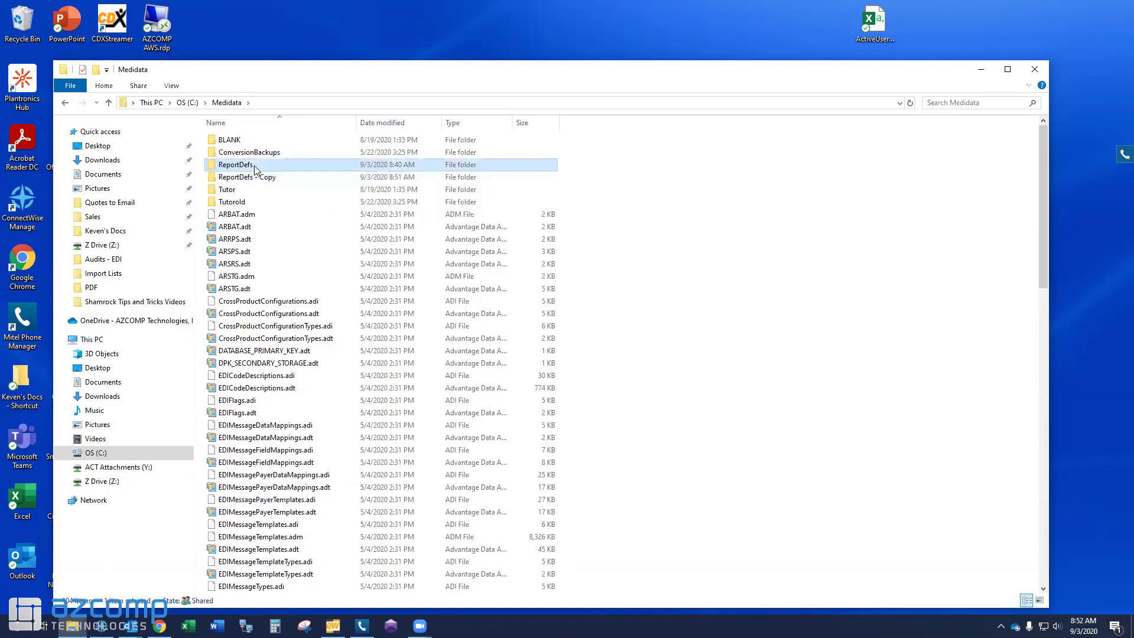
{"action": "right_click", "coordinate": [255, 167]}
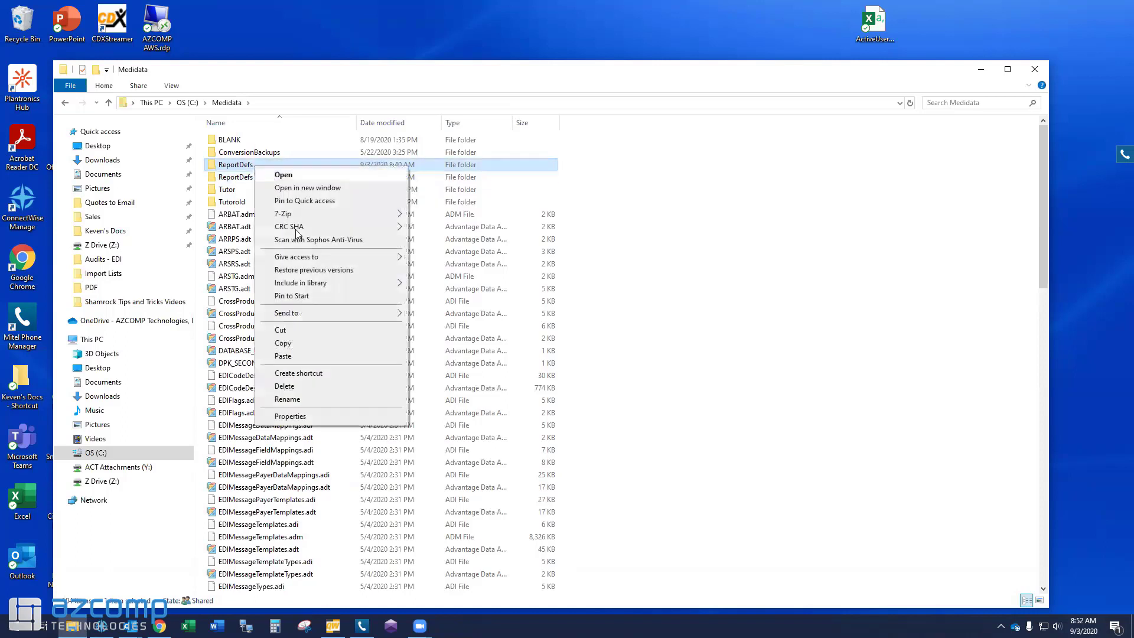
{"action": "left_click", "coordinate": [312, 374]}
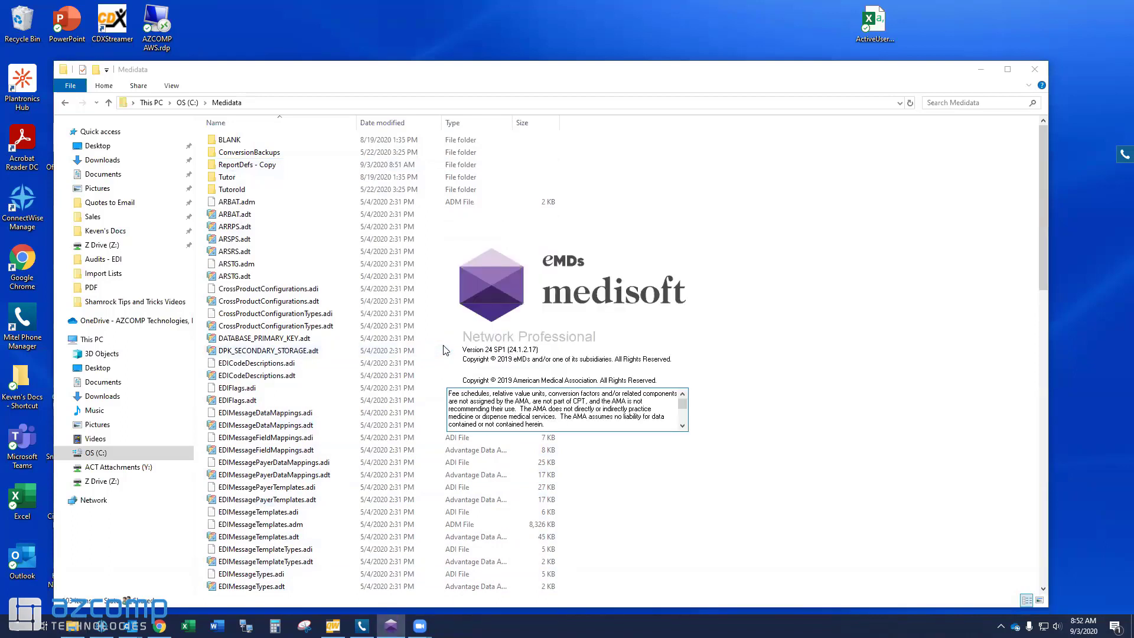
- Sign in to Medisoft with the login name and password, then select the regenerated ReportDefs folder
{"action": "type", "text": "KEVEN"}
{"action": "key", "text": "Tab"}
{"action": "type", "text": "*****"}
{"action": "key", "text": "Return"}
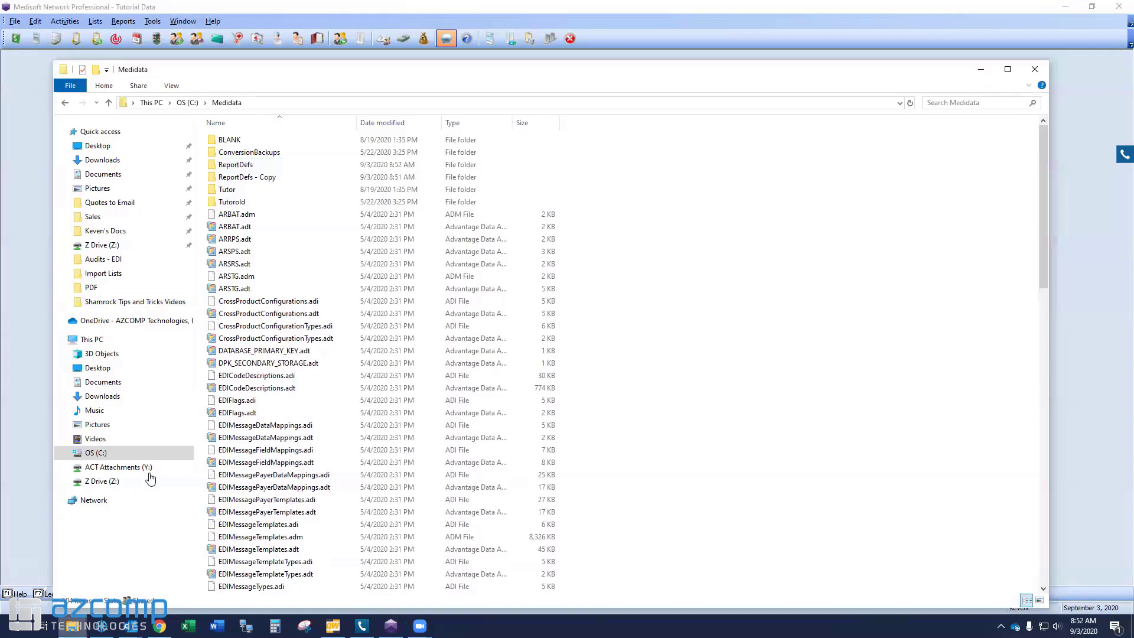
{"action": "left_click", "coordinate": [231, 171]}
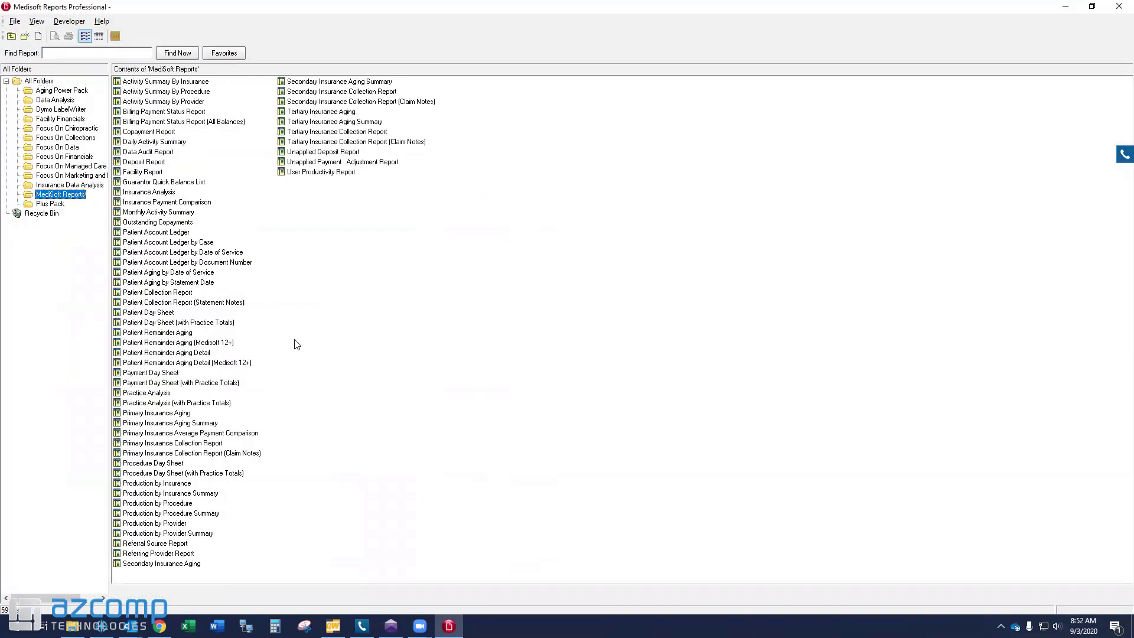
- Run the Procedure Day Sheet with default filters and close its print preview
{"action": "left_click", "coordinate": [443, 445]}
{"action": "left_click", "coordinate": [152, 464]}
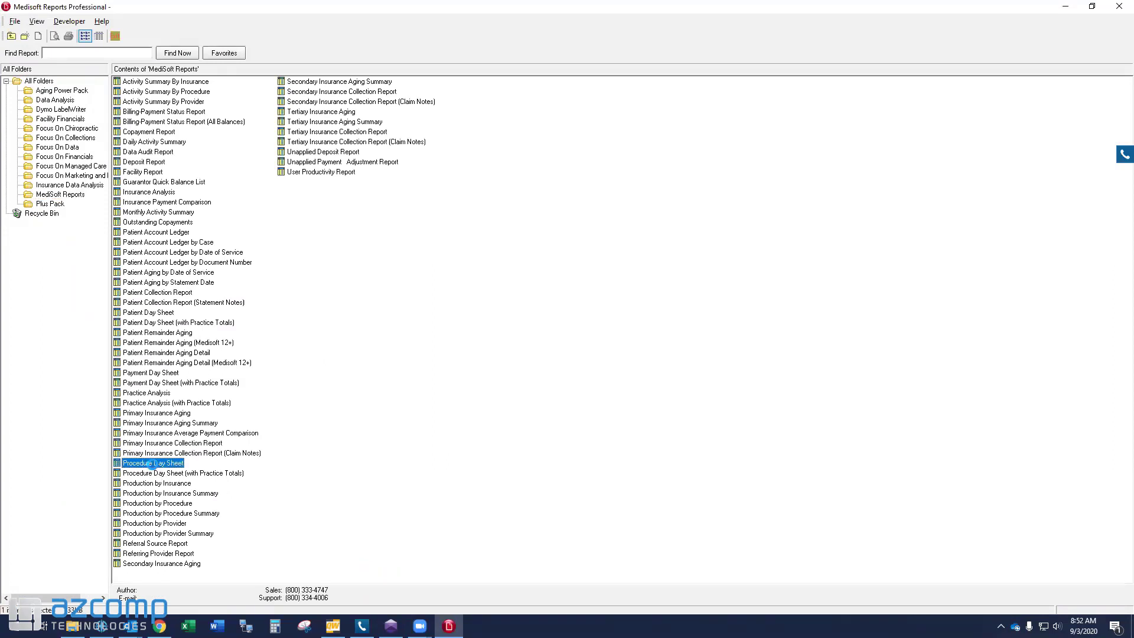
{"action": "double_click", "coordinate": [151, 464]}
{"action": "left_click", "coordinate": [660, 433]}
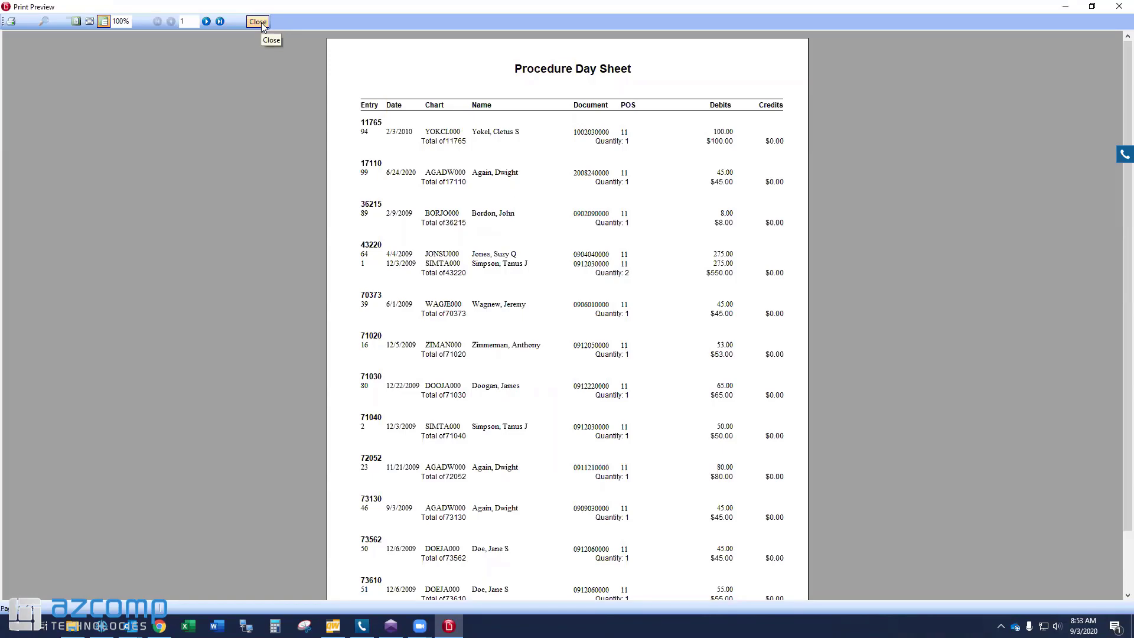
{"action": "left_click", "coordinate": [258, 22]}
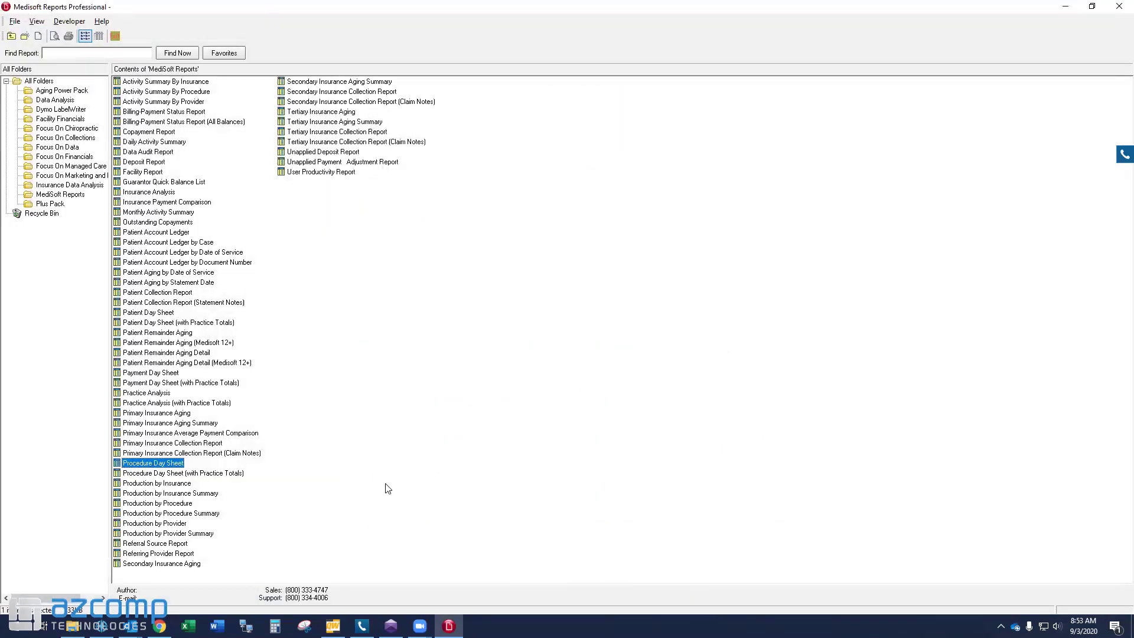
- Start File > Import Report from File, then cancel the import
{"action": "left_click", "coordinate": [14, 21]}
{"action": "left_click", "coordinate": [50, 144]}
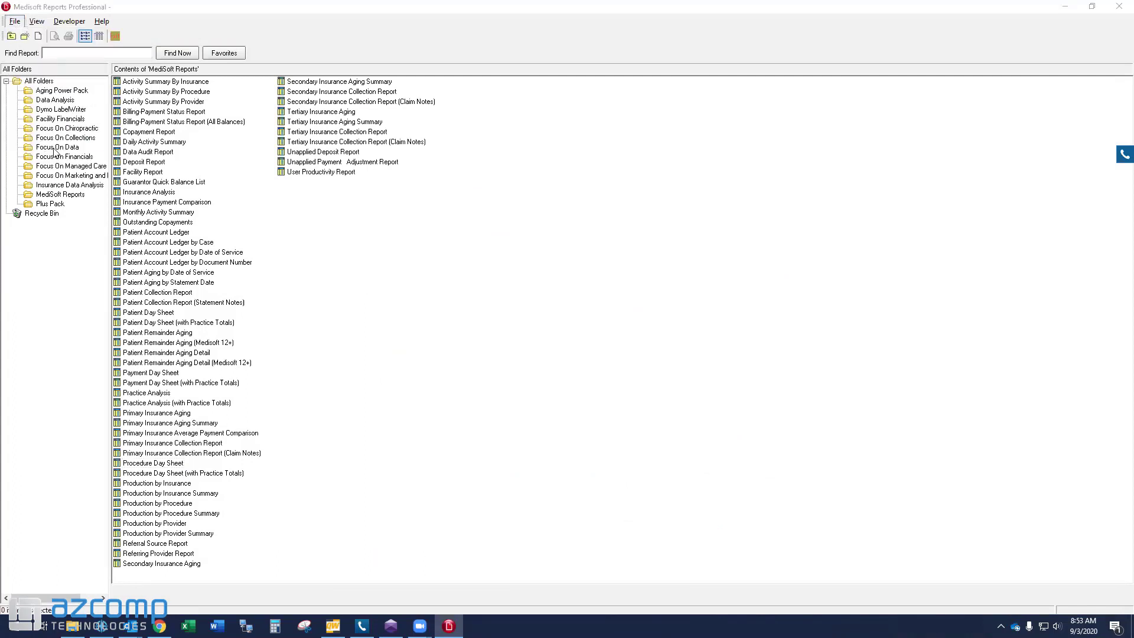
{"action": "left_click", "coordinate": [703, 363]}
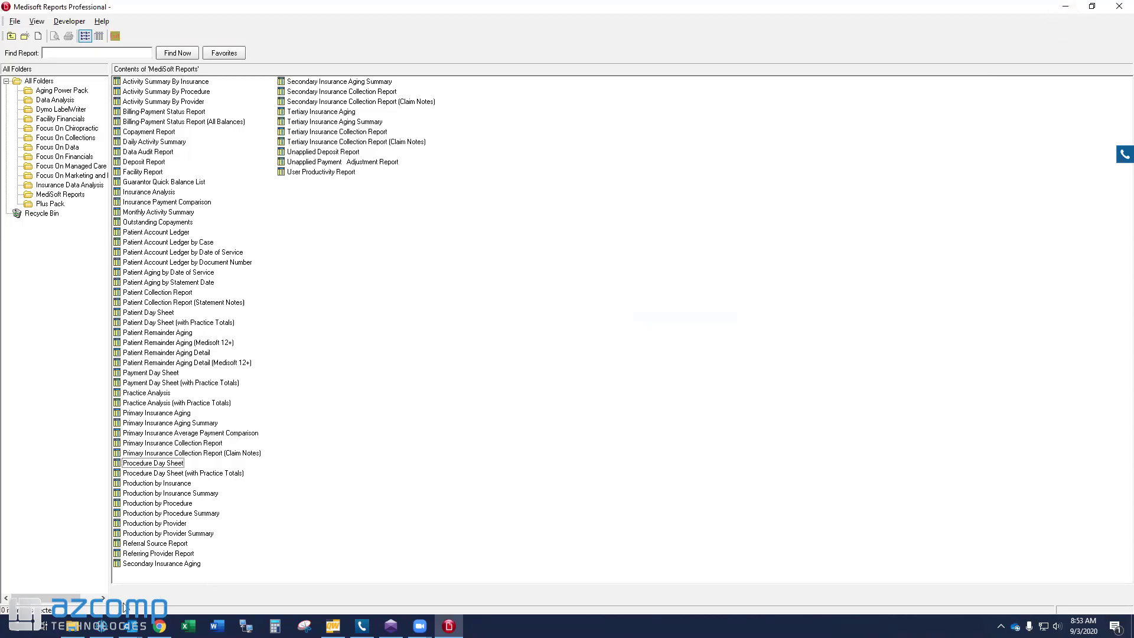
- Open the rebuilt ReportDefs folder and compare repItem.adi, repField.adt and repField.adi
{"action": "left_click", "coordinate": [72, 626]}
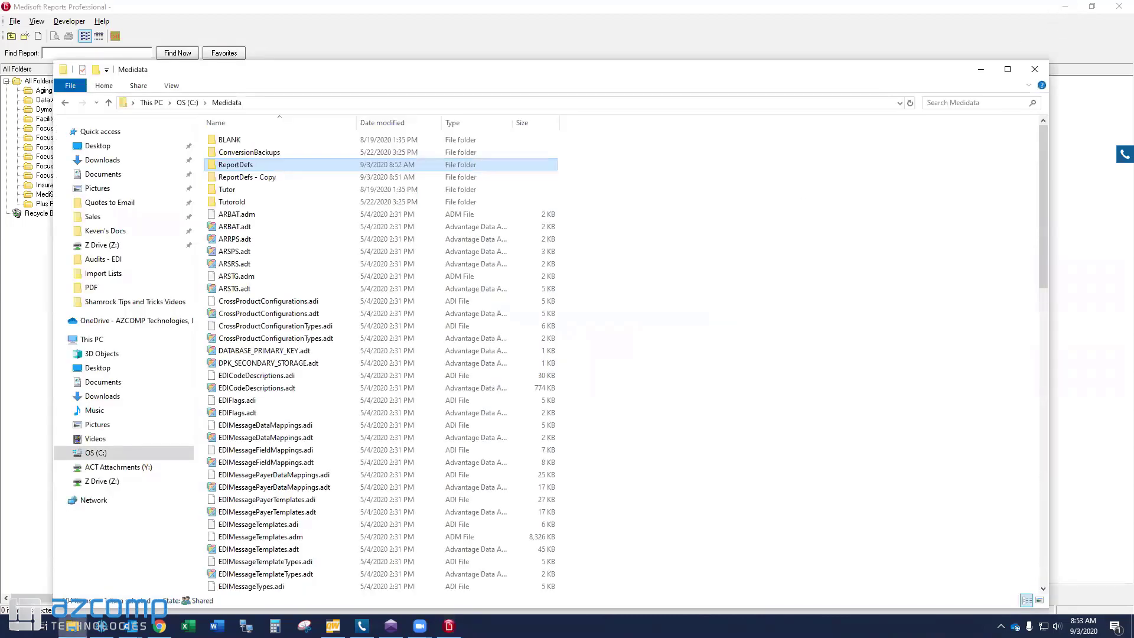
{"action": "double_click", "coordinate": [274, 165]}
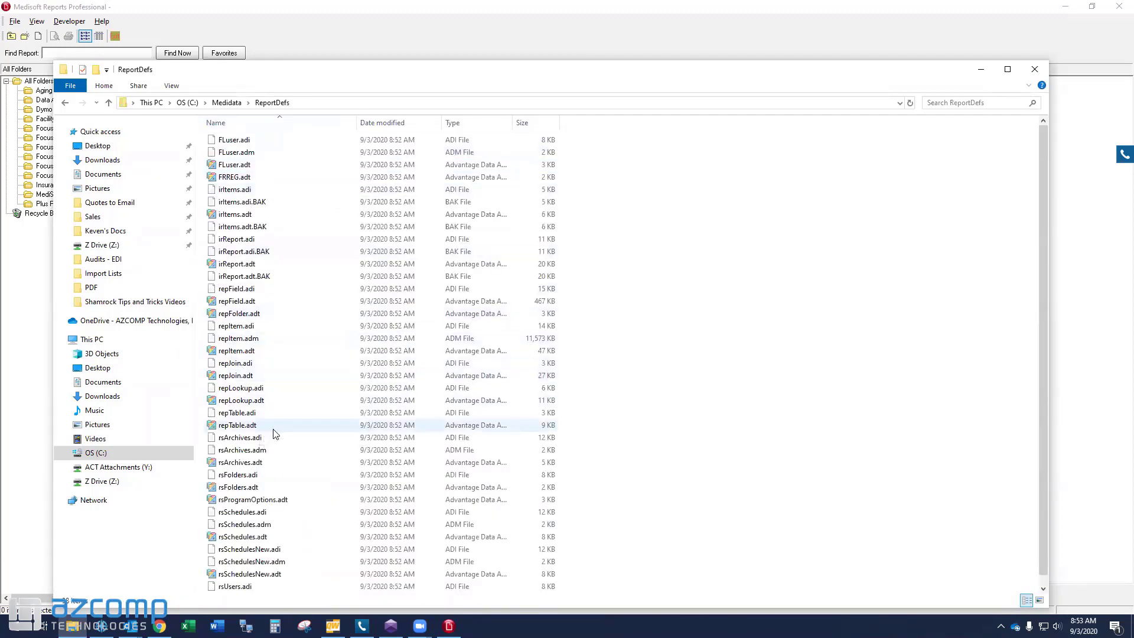
{"action": "left_click", "coordinate": [246, 327]}
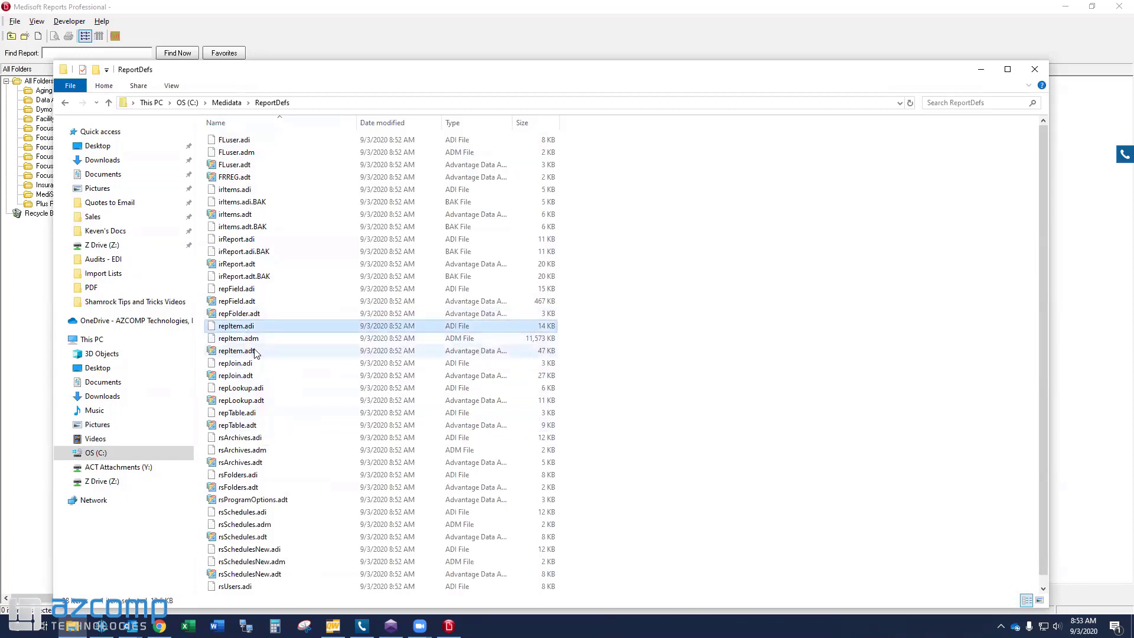
{"action": "left_click", "coordinate": [254, 301]}
{"action": "left_click", "coordinate": [255, 288]}
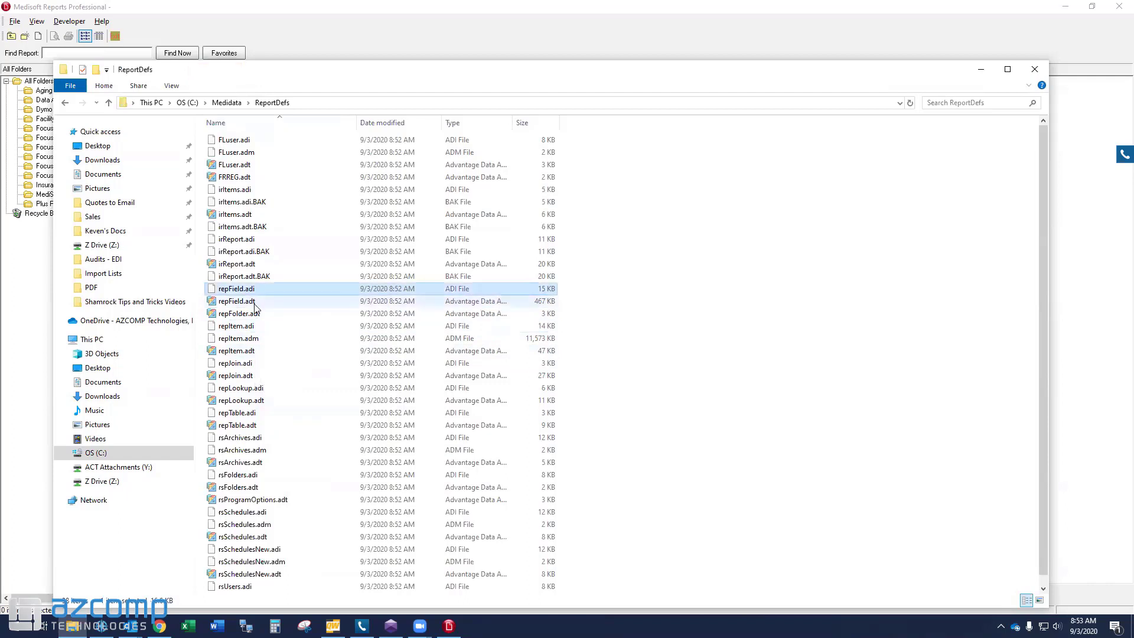
{"action": "left_click", "coordinate": [255, 303]}
{"action": "left_click", "coordinate": [256, 290]}
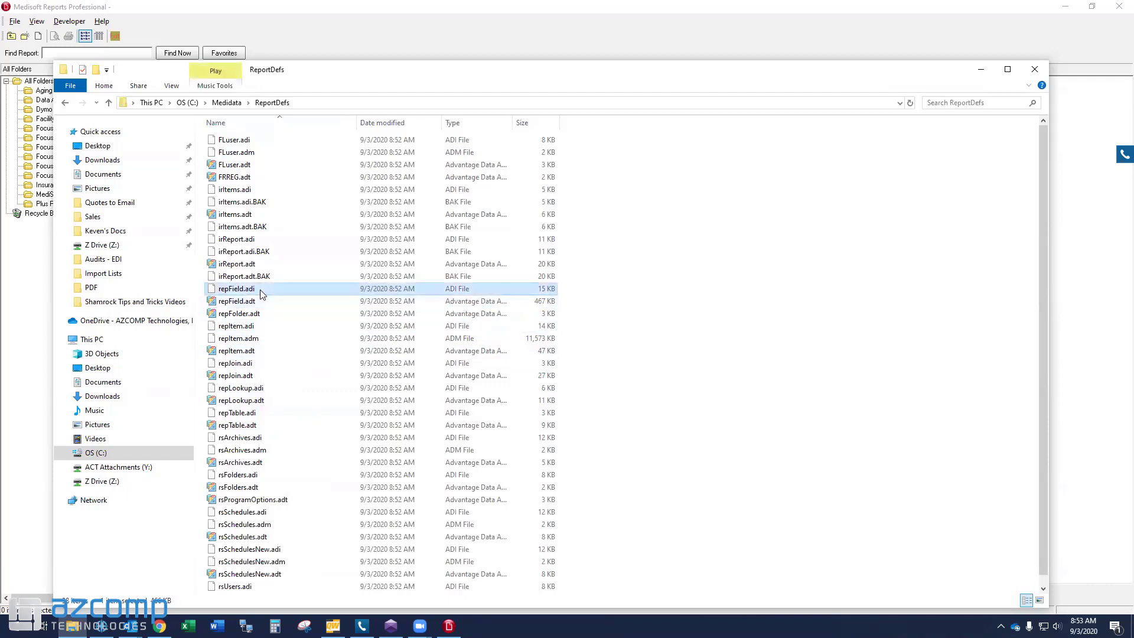
{"action": "left_click", "coordinate": [257, 301]}
{"action": "left_click", "coordinate": [258, 292]}
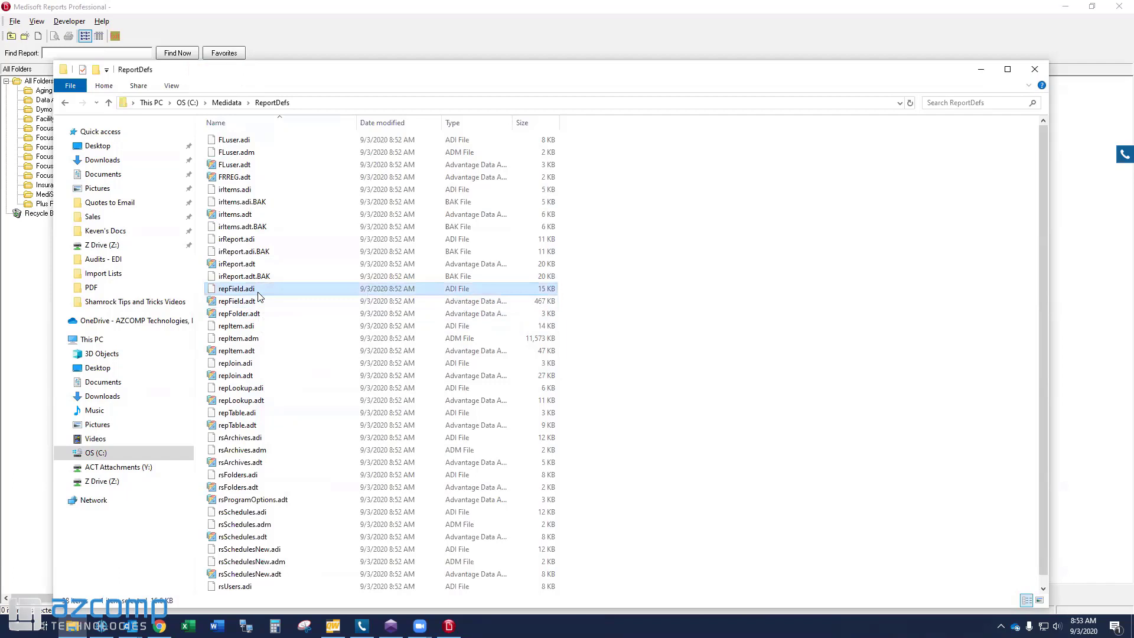